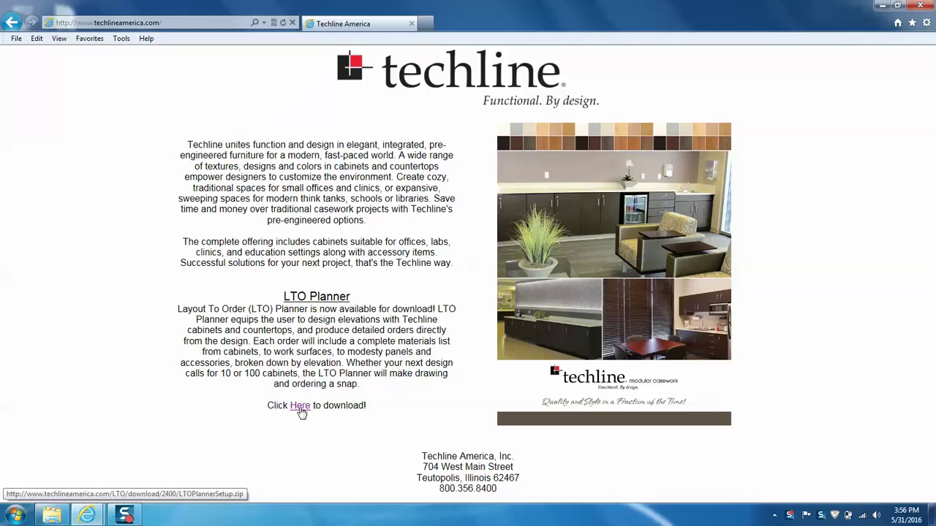
Step: Download LTOPlannerSetup.zip and open it directly to view its folders, readme and setup files
left_click(300, 410)
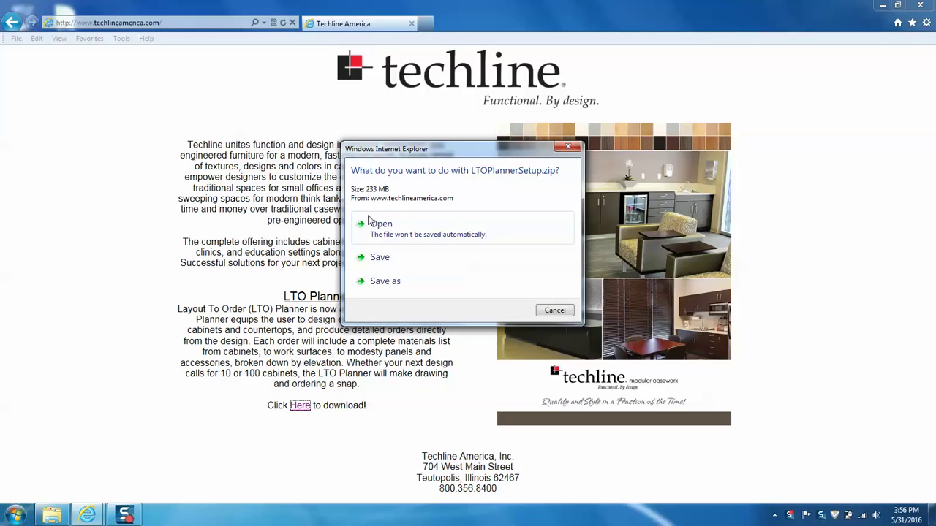
left_click(436, 239)
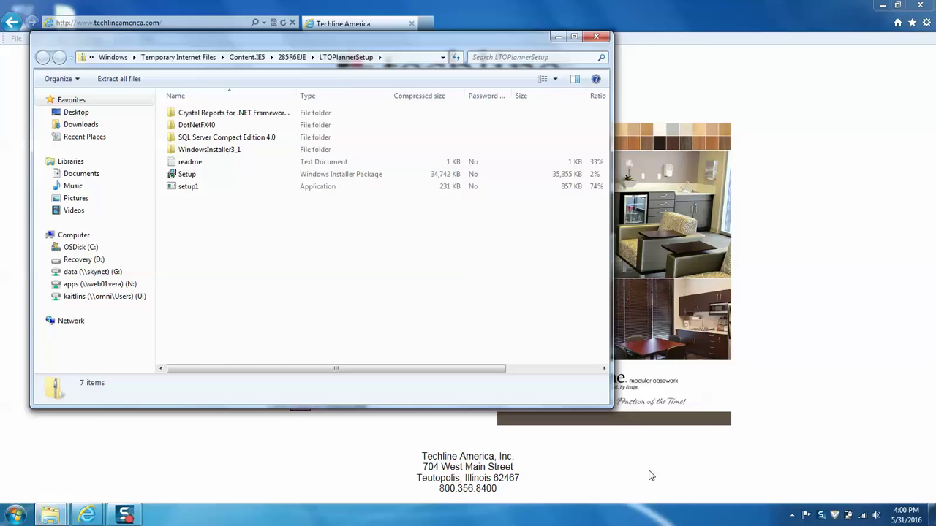
right_click(213, 167)
left_click(189, 162)
right_click(187, 164)
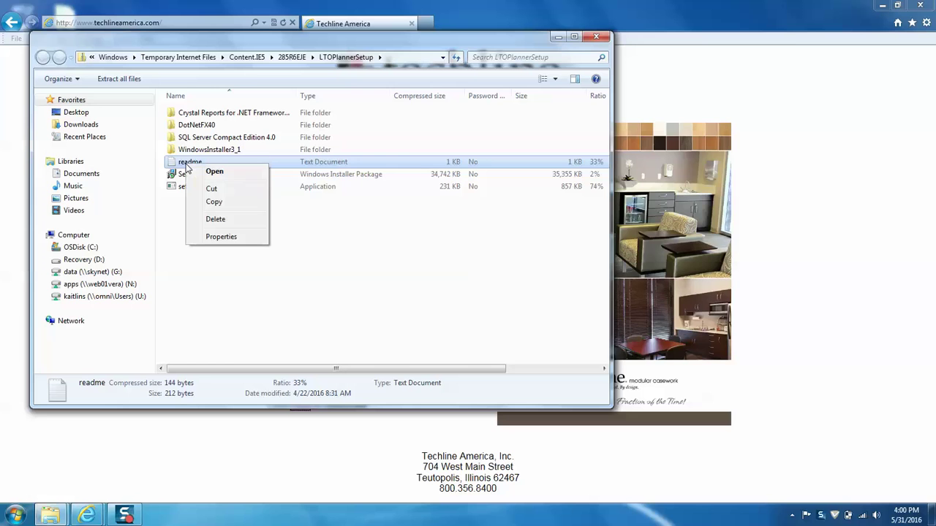
left_click(214, 173)
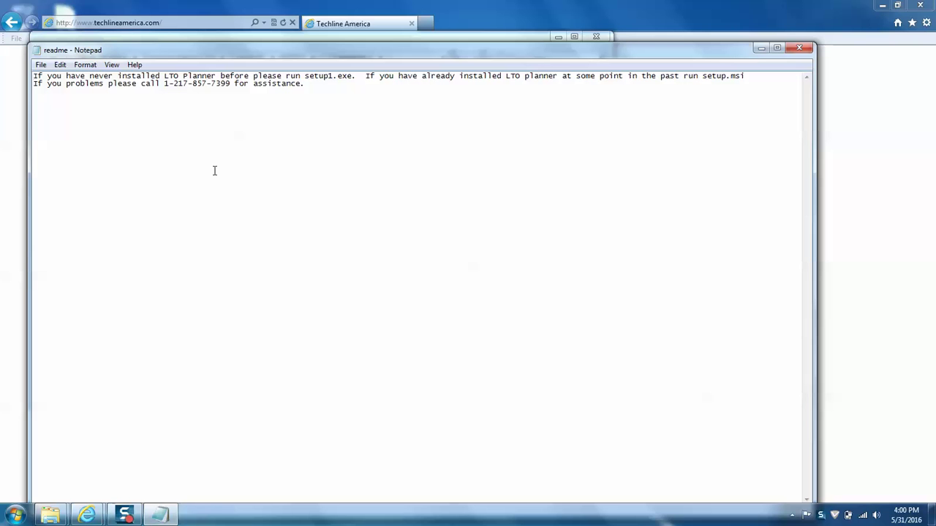
left_click(799, 48)
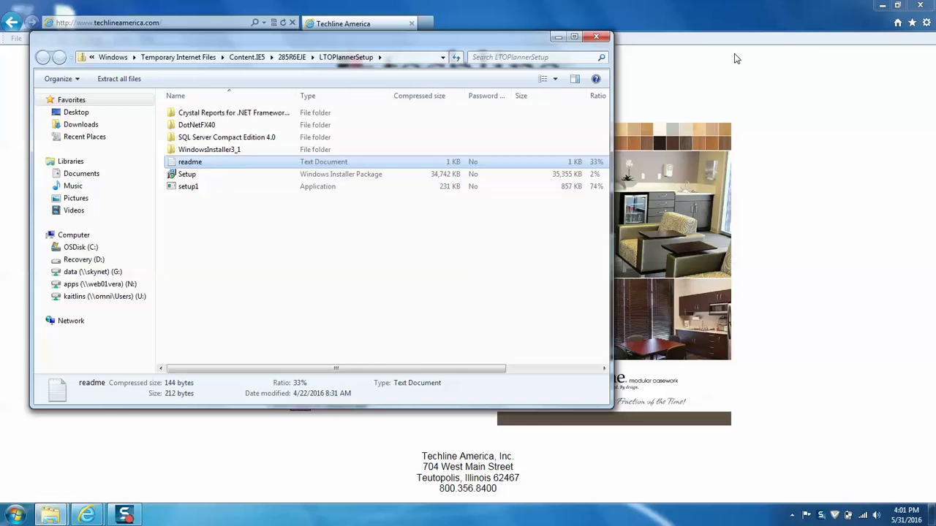
Step: Run setup1 from the zip without extracting, allow it, and accept the Crystal Reports runtime licence
double_click(267, 188)
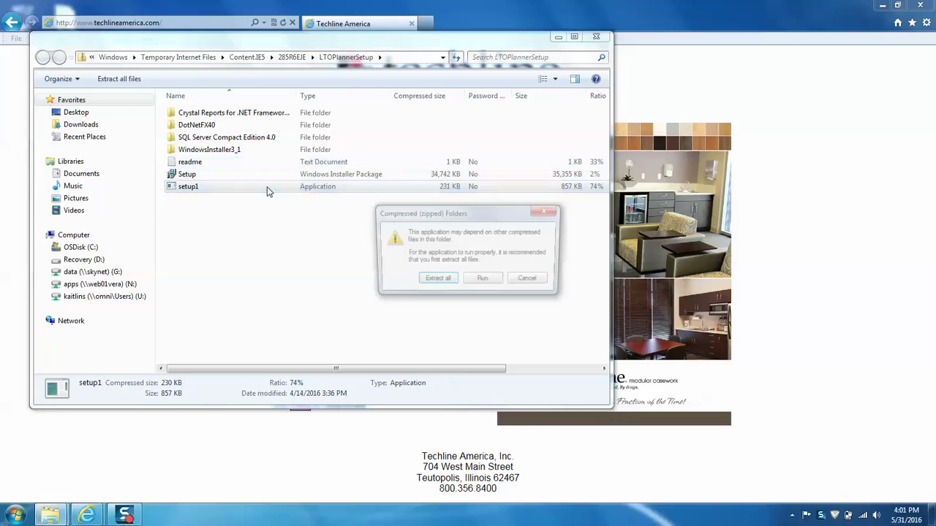
left_click(488, 285)
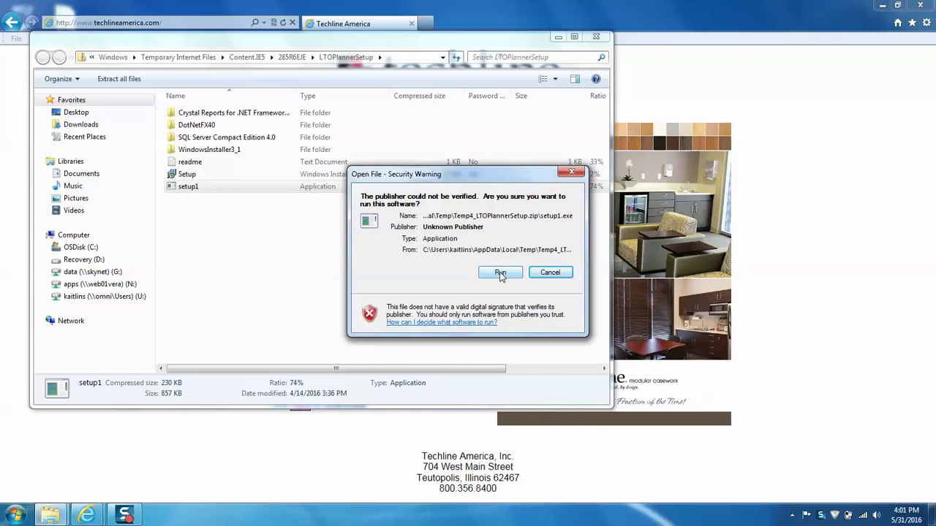
left_click(500, 273)
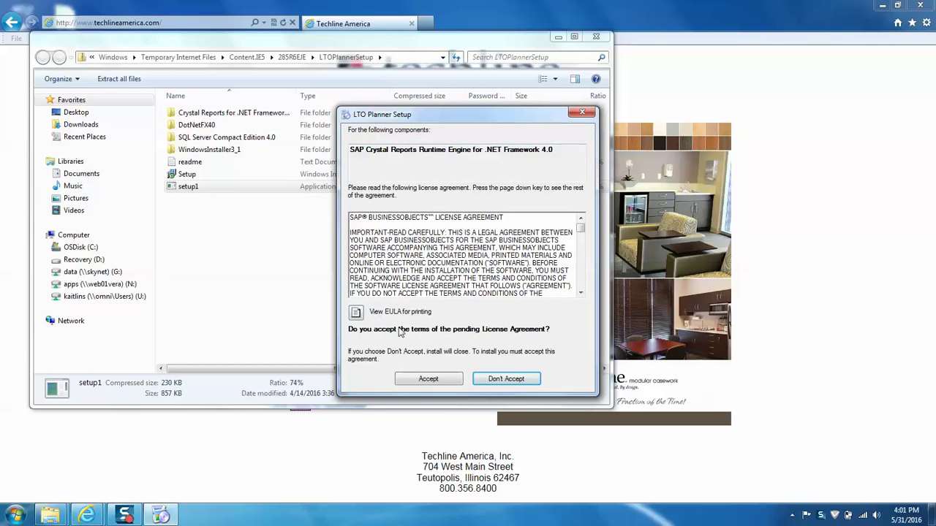
left_click(506, 379)
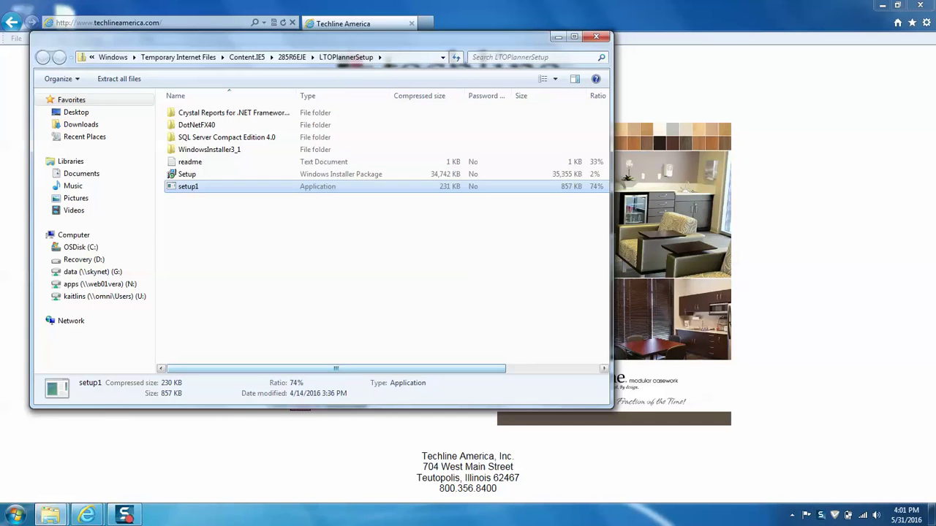
left_click(126, 517)
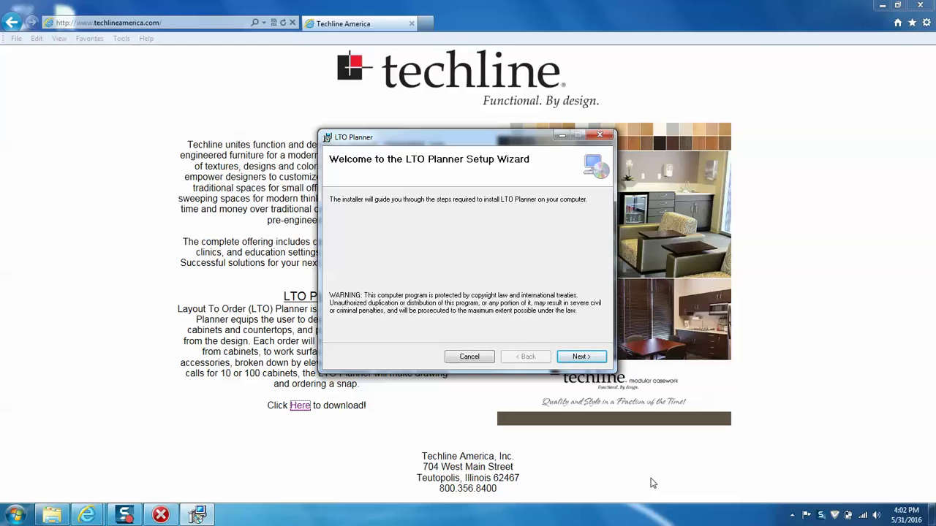
Step: Install LTO Planner into the default installation folder and close the finished installer
left_click(588, 361)
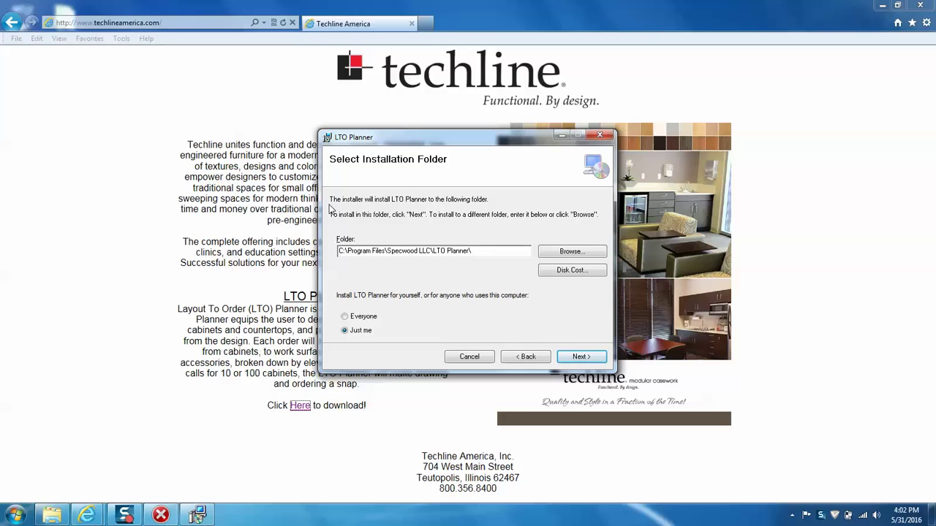
left_click(581, 356)
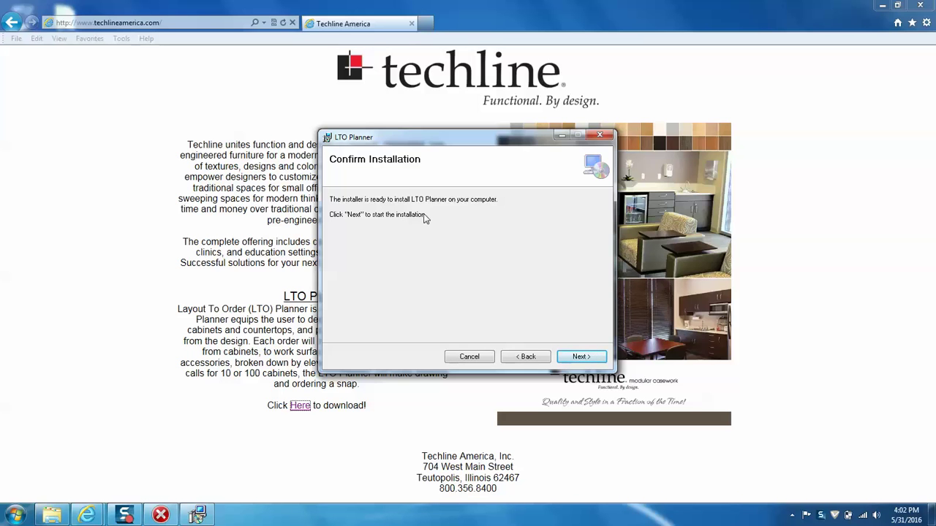
left_click(582, 357)
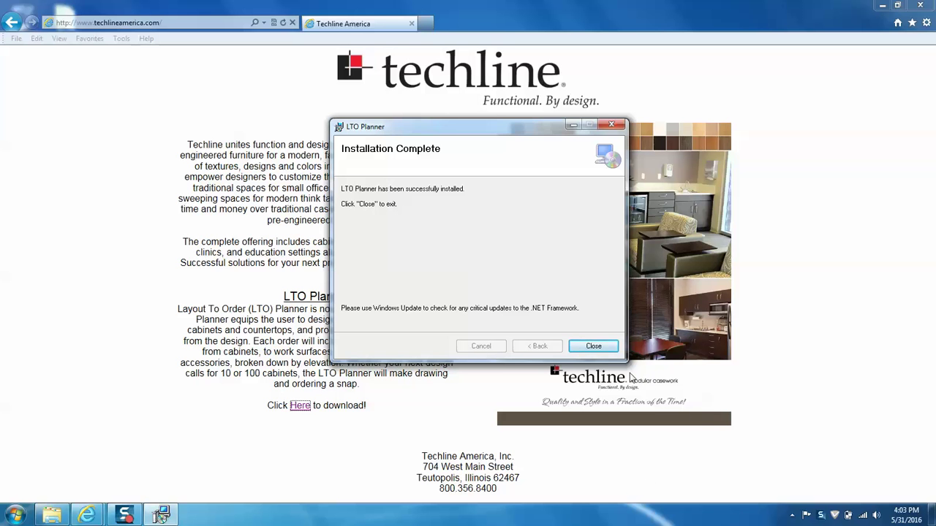
left_click(600, 350)
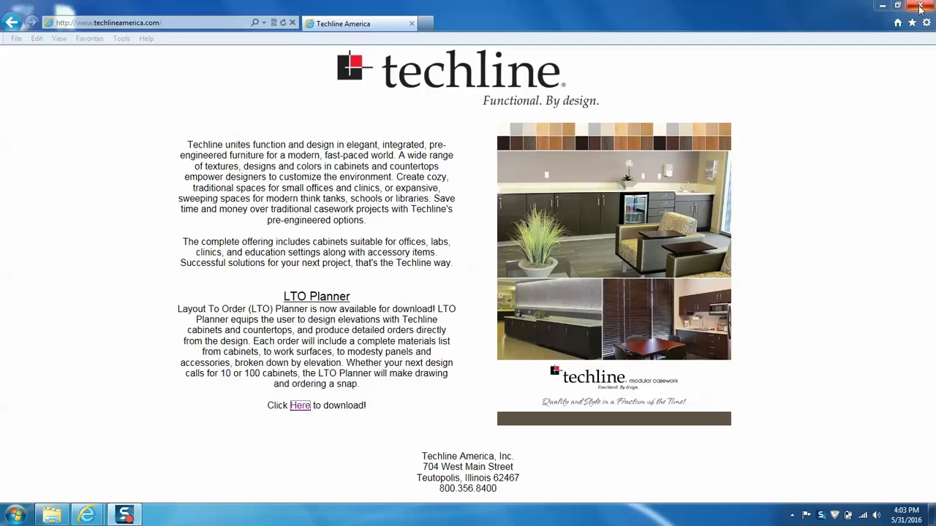
Step: Close Internet Explorer, launch LTO Planner from its desktop shortcut, and start a new account
left_click(920, 7)
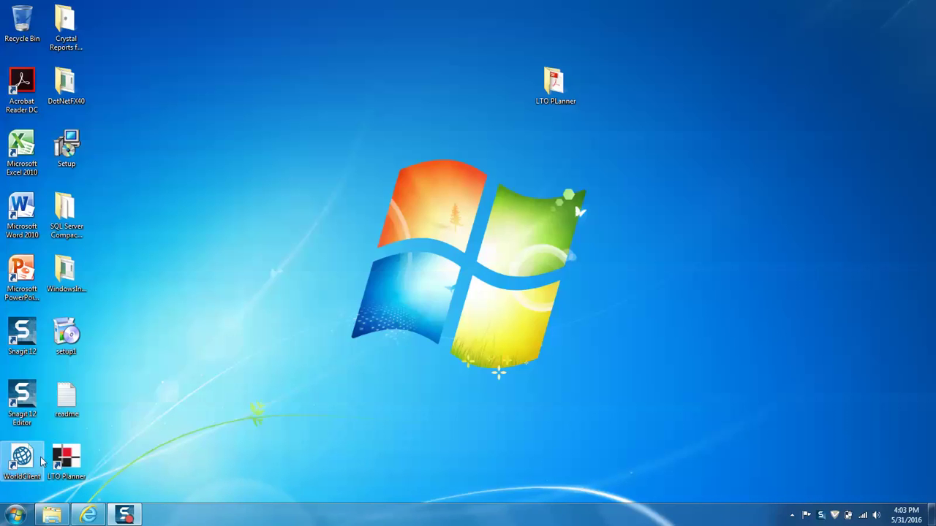
double_click(61, 466)
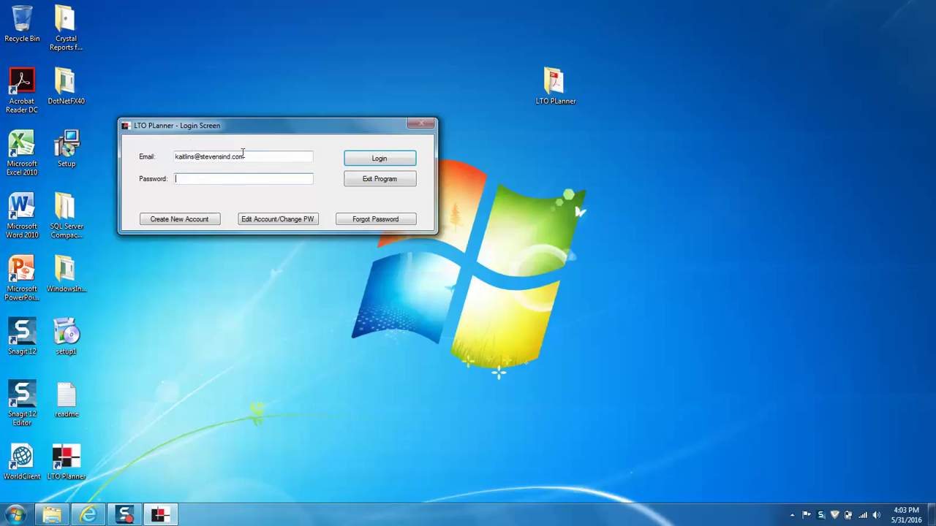
left_click(180, 218)
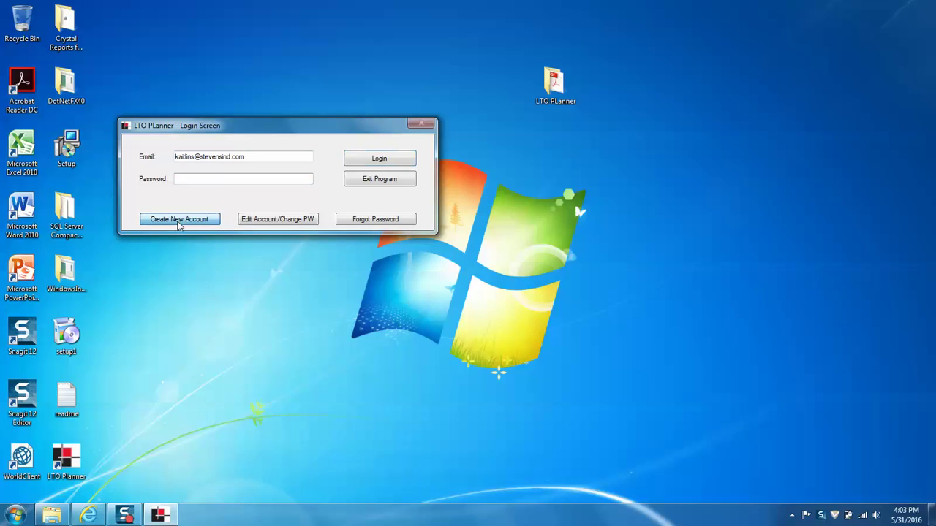
Step: Enter the account e-mail address, the company name 'Stevens Industries' and the company's postal address
left_click(146, 59)
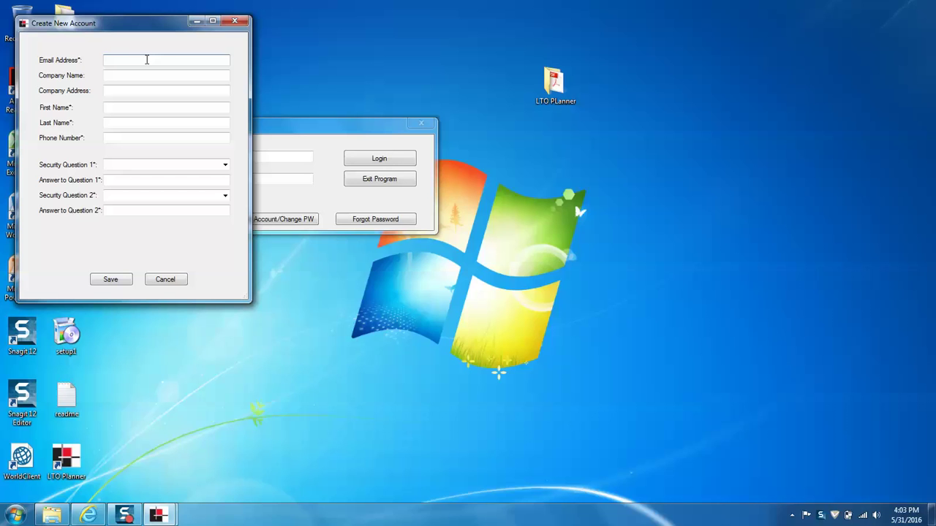
key("Tab")
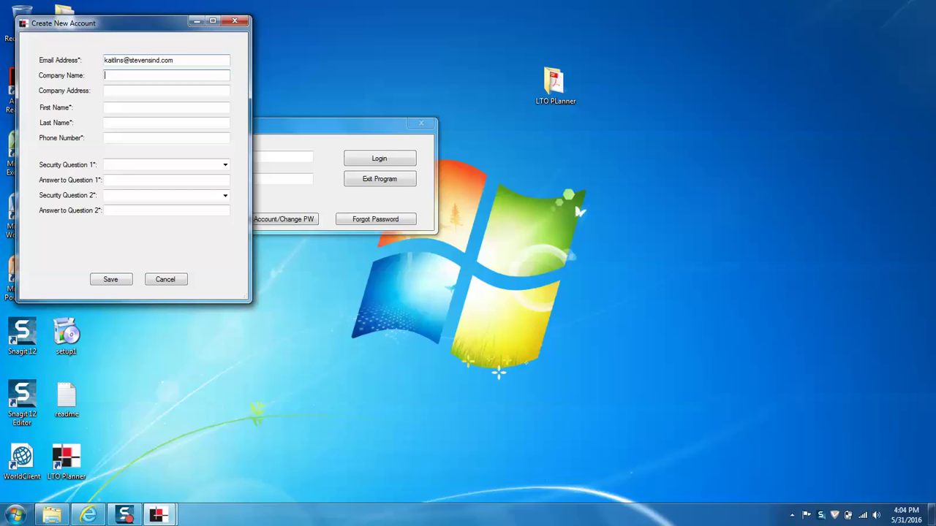
type("Stevens Industries")
key("Tab")
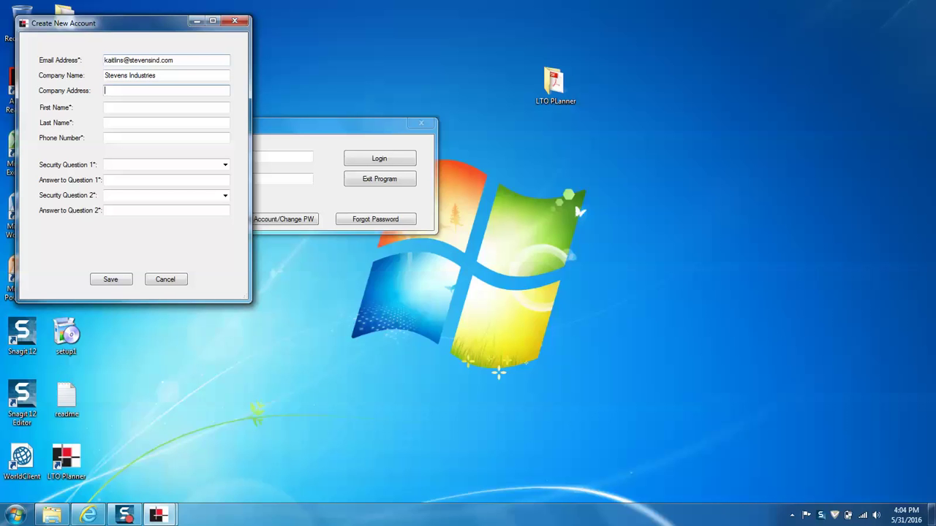
type("704 W. Main St. Teutopolis, IL 624")
type("67")
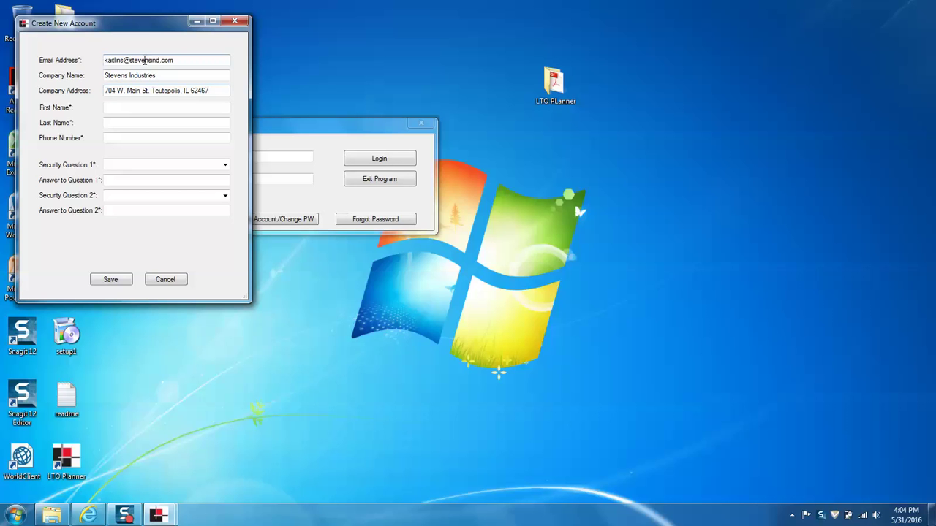
Step: Fill in the contact's first name, last name and phone number
left_click(123, 108)
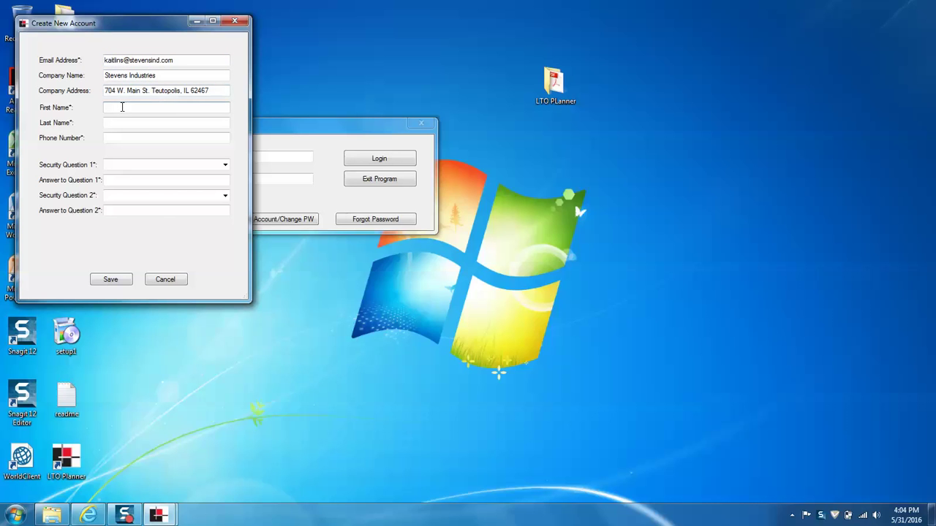
key("Tab")
key("Tab")
Step: Choose the favorite sports team and mother's maiden name security questions and enter both answers
left_click(225, 164)
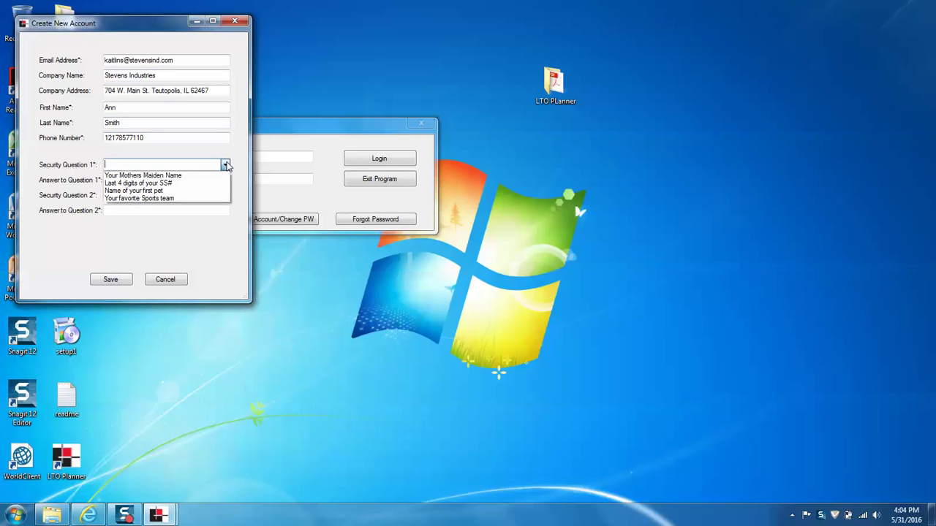
left_click(184, 199)
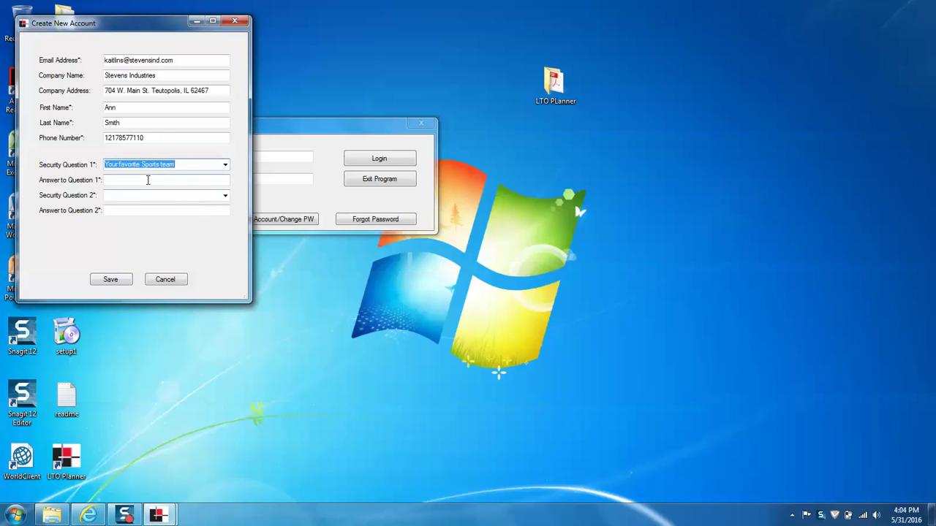
left_click(148, 180)
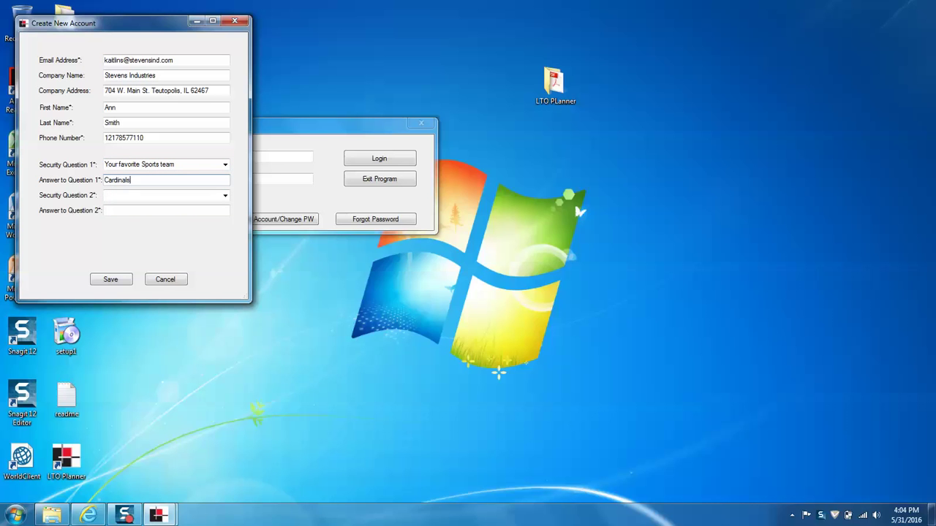
key("Tab")
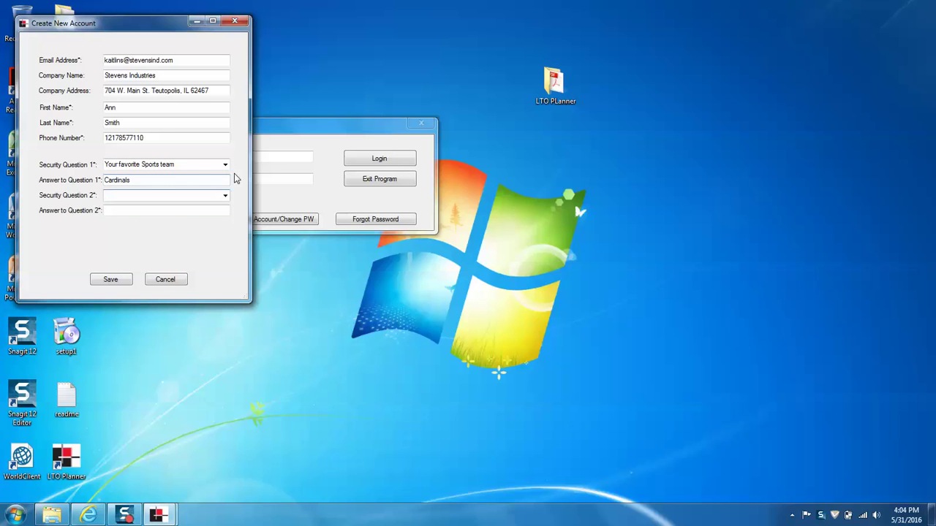
left_click(225, 195)
left_click(142, 206)
key("Tab")
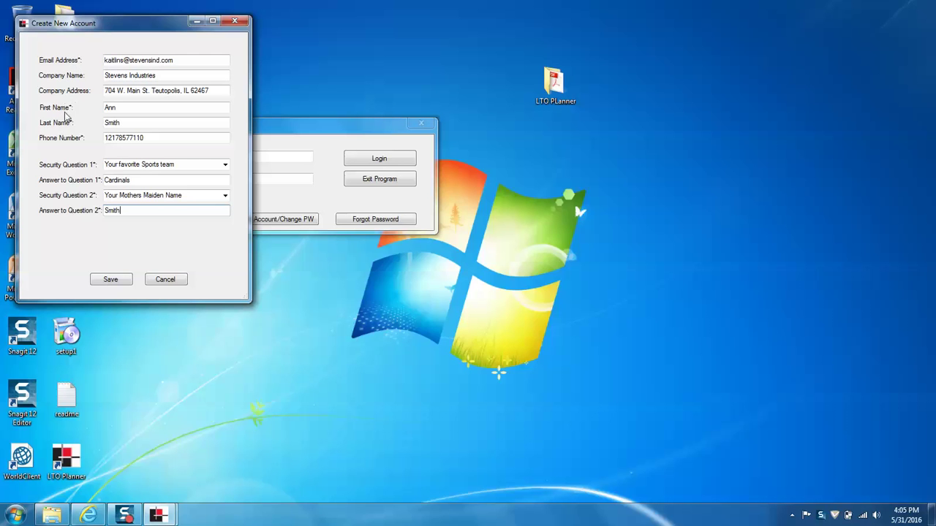
Step: Save the new account, acknowledge the password-emailed notice, and bring up the WorldClient inbox
left_click(111, 285)
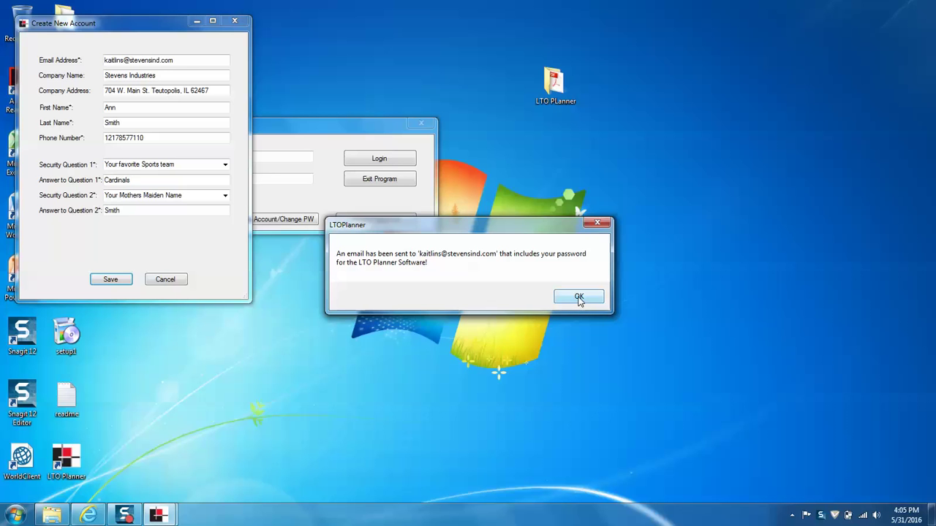
left_click(579, 299)
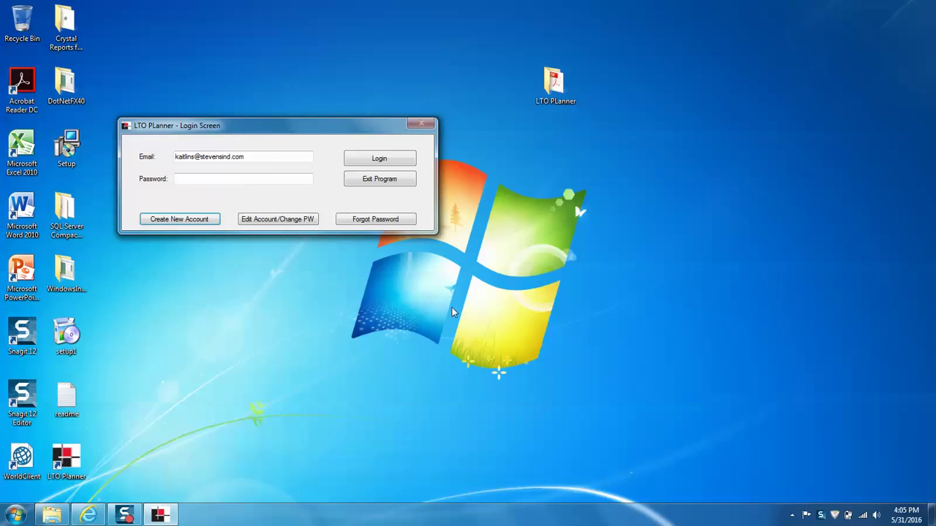
left_click(88, 516)
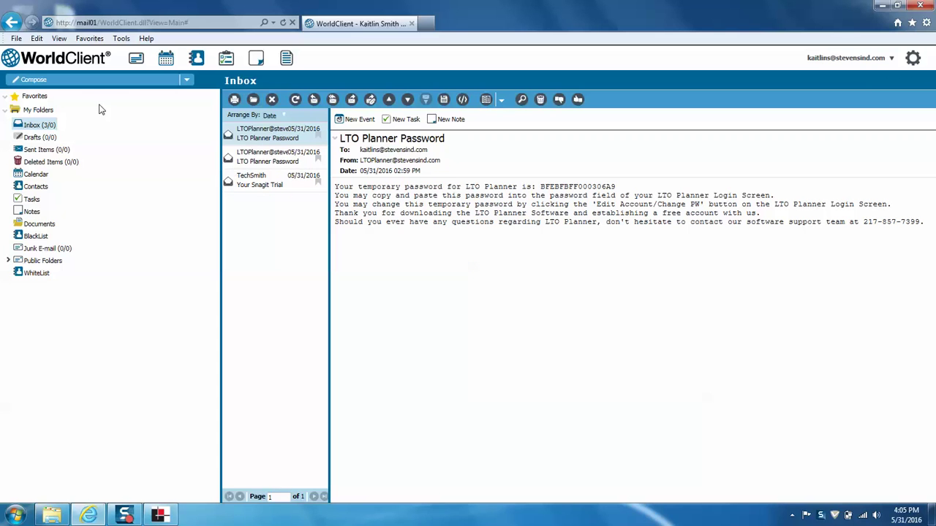
Step: Refresh the inbox, open the newest LTO Planner Password email, and copy its temporary password
left_click(44, 126)
left_click(276, 133)
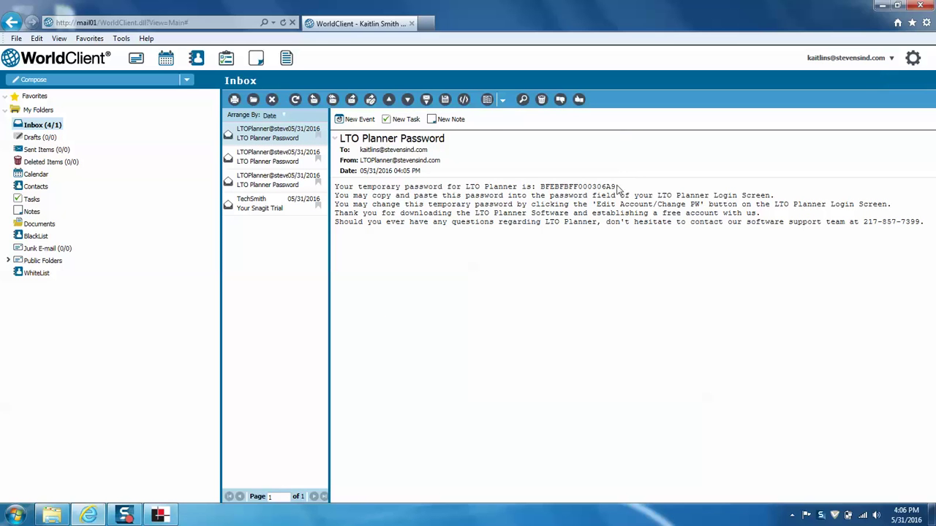
left_click_drag(619, 189, 545, 189)
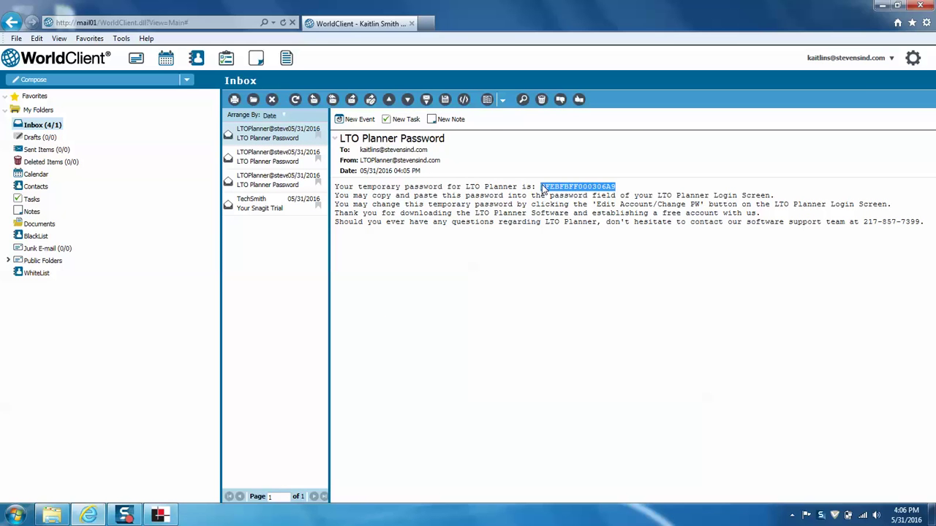
right_click(567, 194)
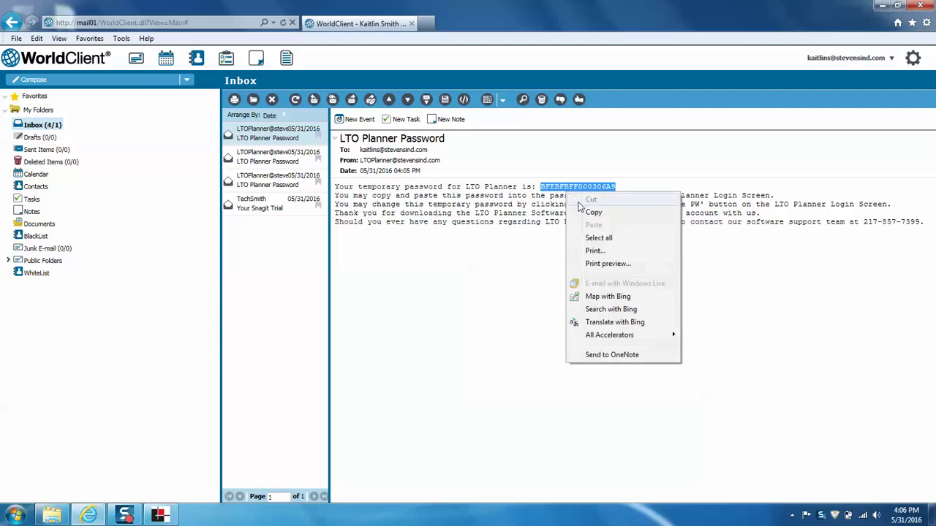
left_click(593, 212)
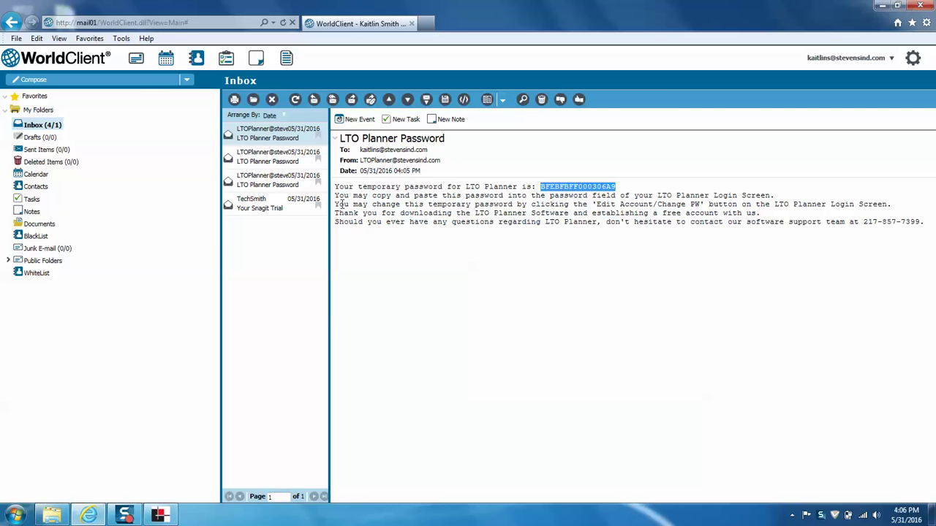
left_click(159, 516)
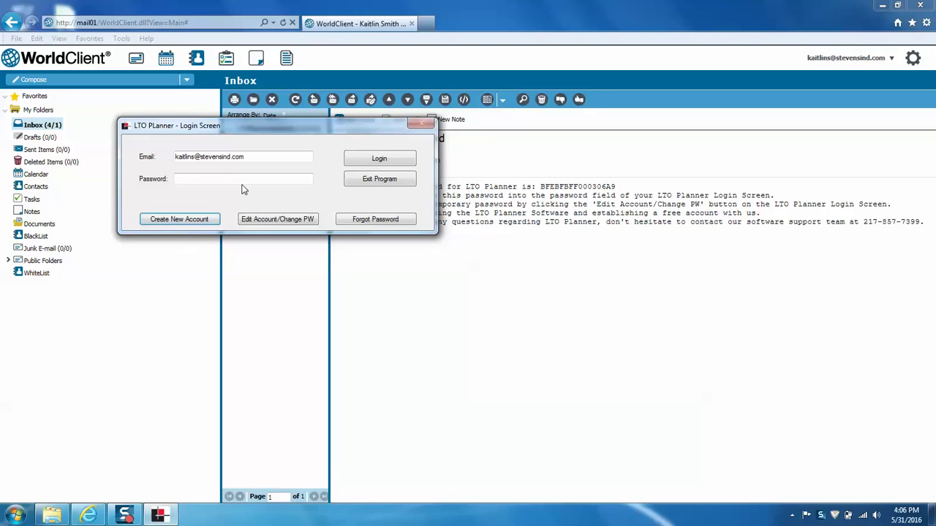
Step: Paste the copied temporary password into the Password field and log in
left_click(244, 177)
key("ctrl+v")
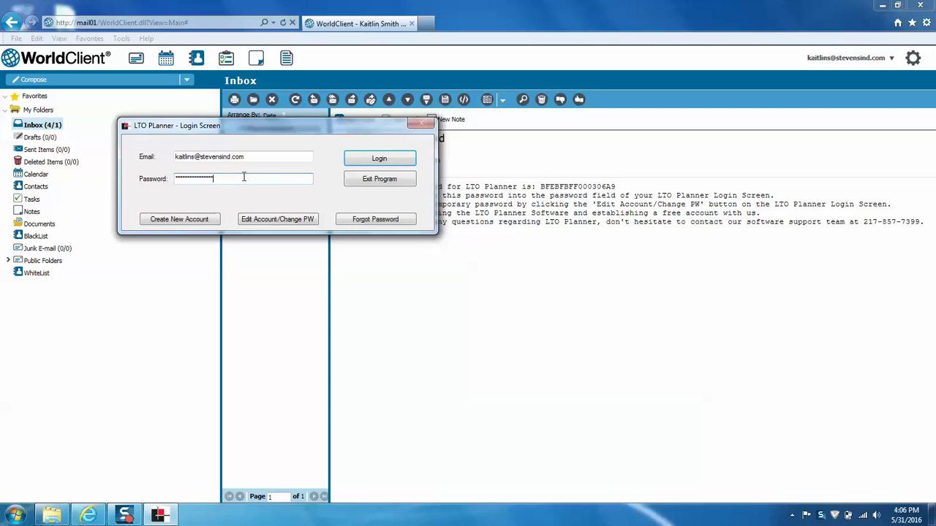
left_click(392, 164)
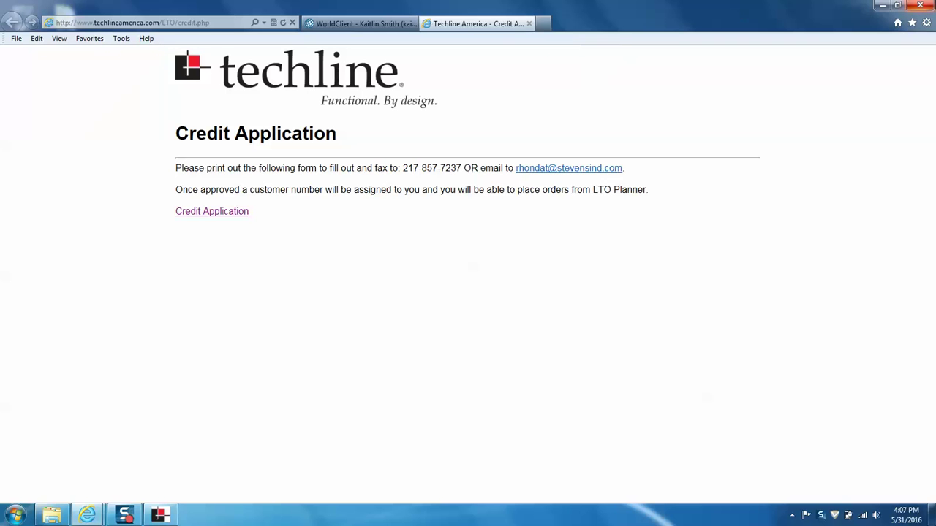
Step: Minimize the browser and choose 'Close Message and Launch Program' on the credit notice
left_click(882, 5)
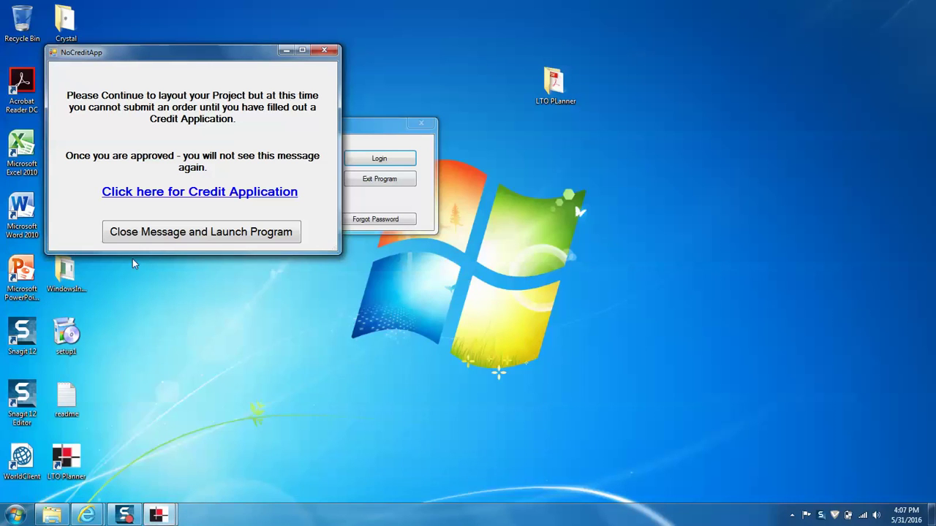
left_click(171, 239)
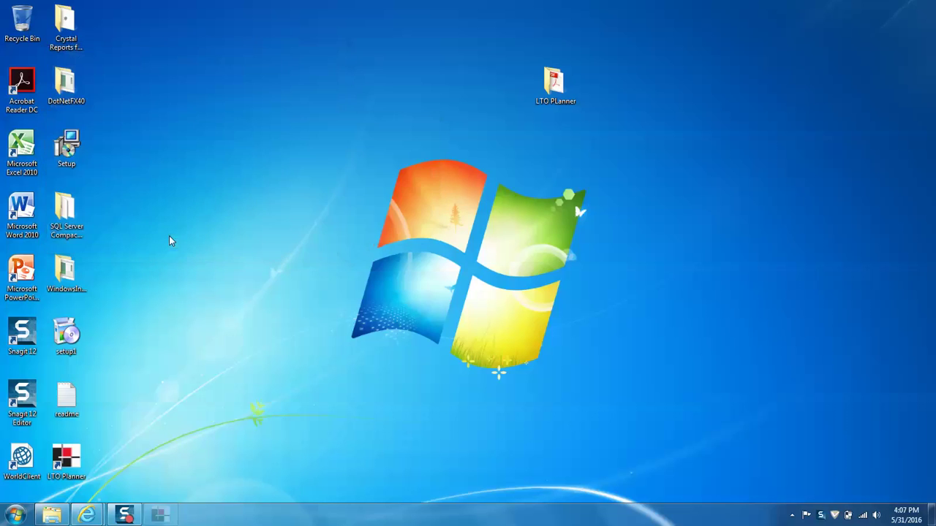